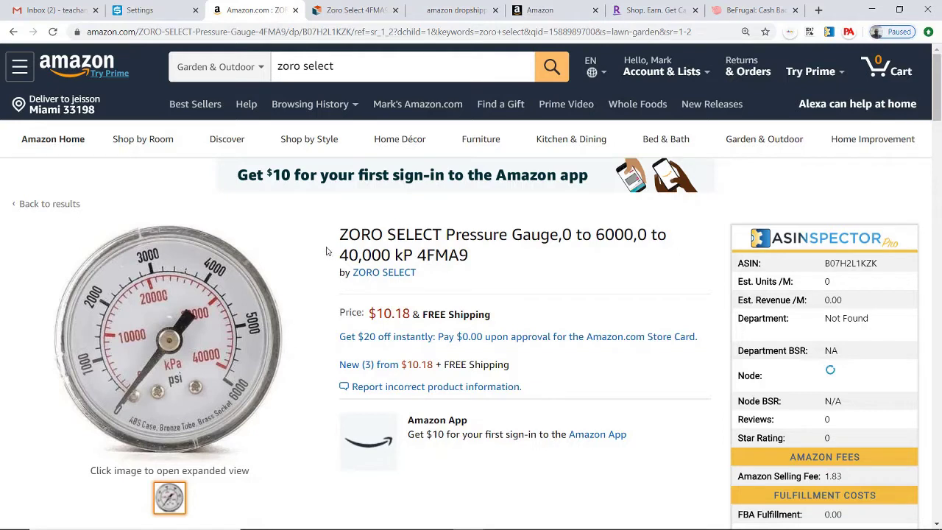
# Step: Compare the pressure gauge's Amazon title and model number 4FMA9 with the matching Zoro supplier listing
pyautogui.moveTo(338, 234); pyautogui.dragTo(479, 258)
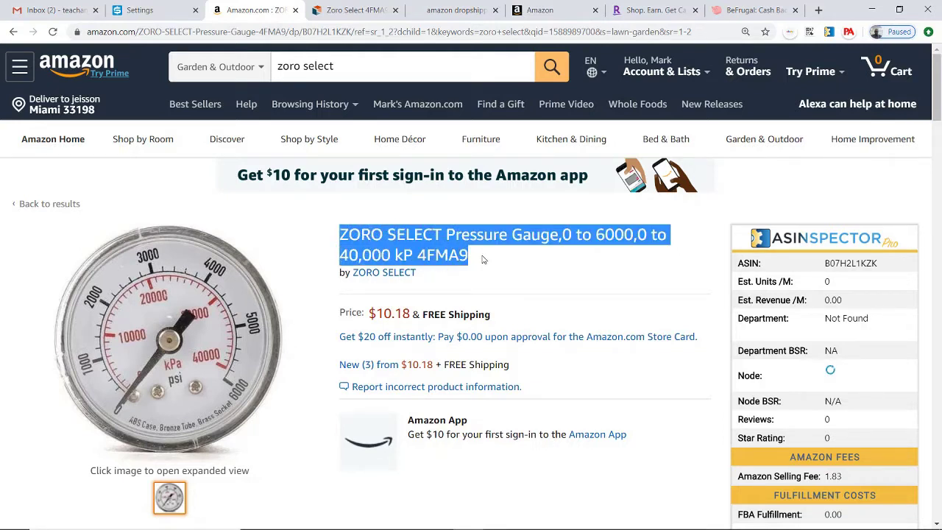
pyautogui.click(348, 10)
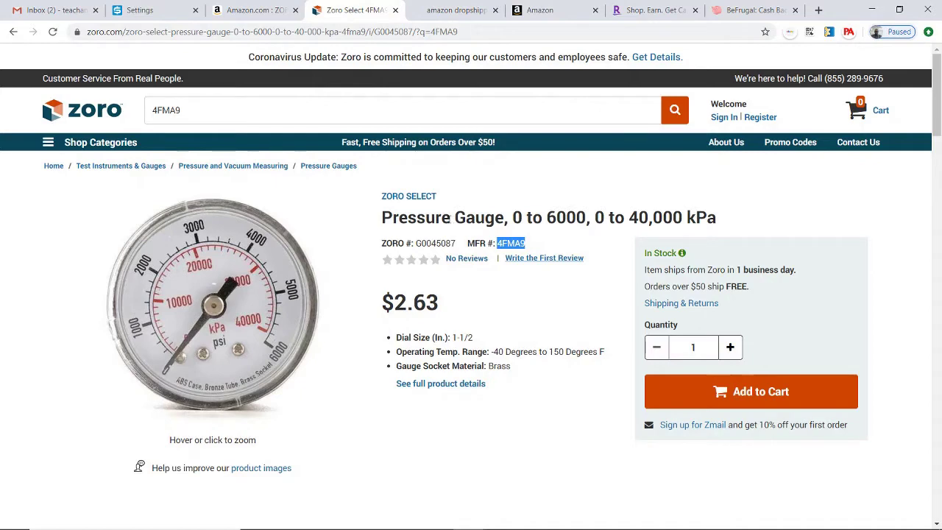
pyautogui.click(252, 11)
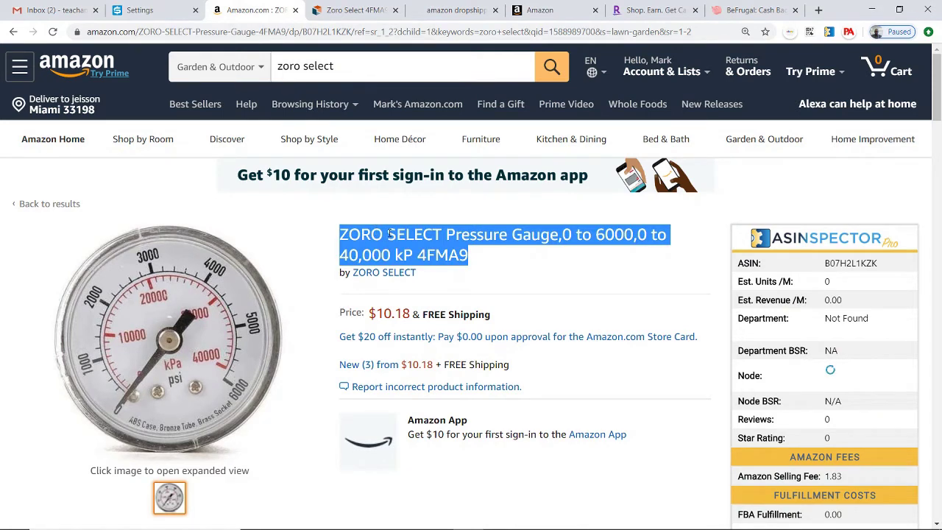
# Step: Open the seller offer form for the Zoro Select pressure gauge from its Amazon product page
pyautogui.moveTo(938, 87); pyautogui.dragTo(939, 237)
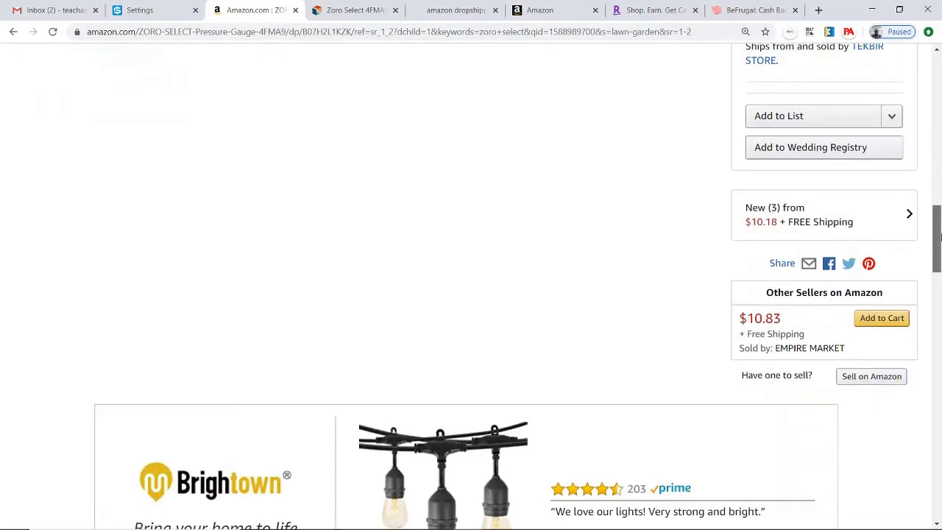
pyautogui.click(871, 379)
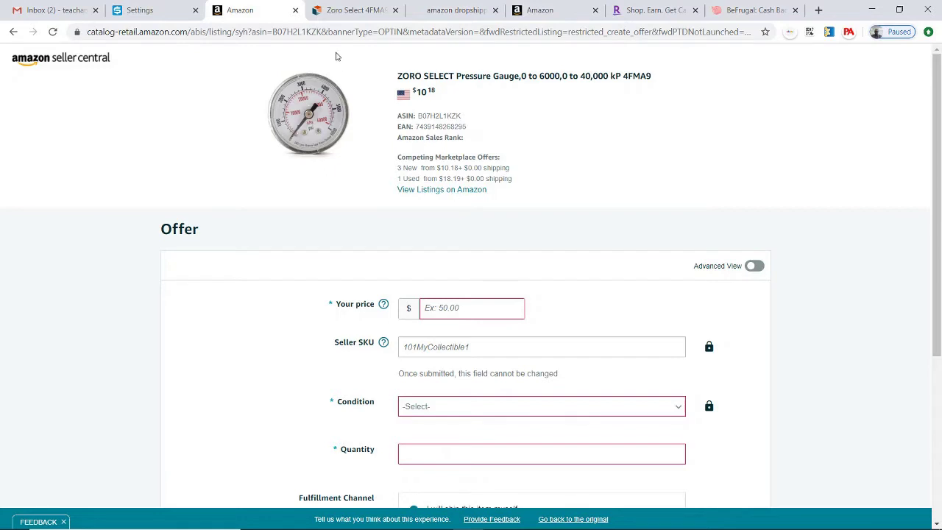
# Step: Compare the gauge's supplier price on Zoro with its competing offers on the Amazon offer form
pyautogui.click(352, 15)
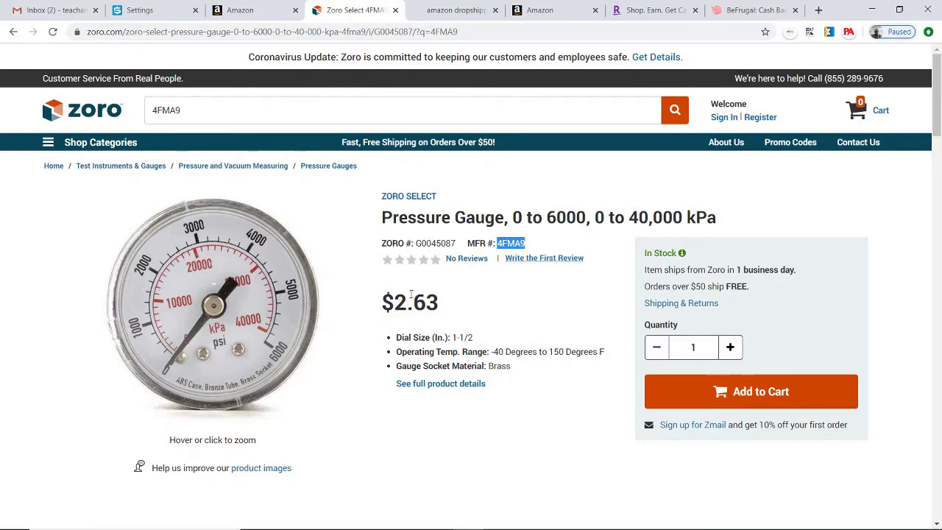
pyautogui.click(253, 10)
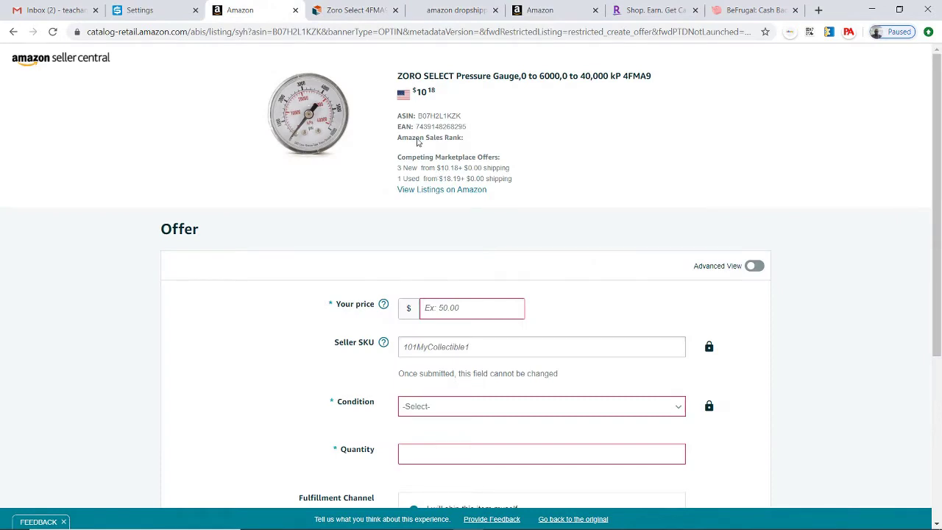
pyautogui.click(347, 13)
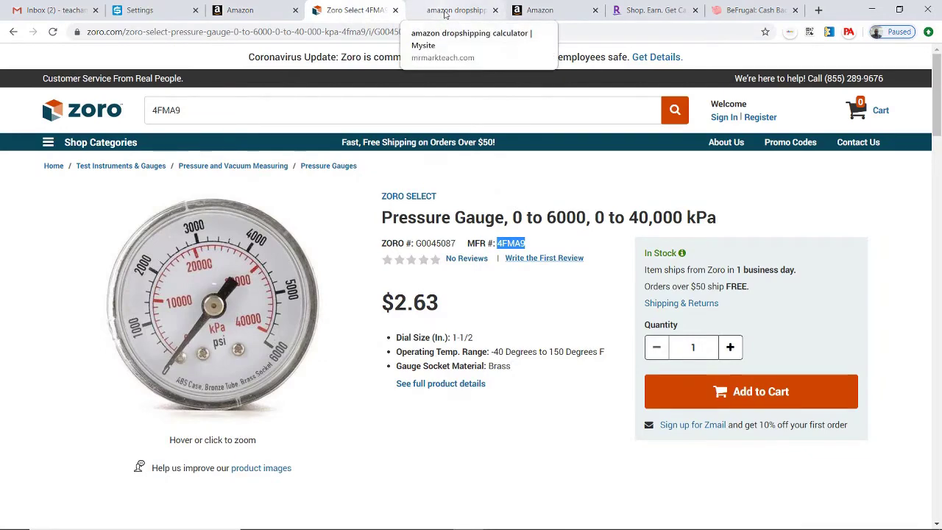
# Step: Reset the Amazon dropshipping profit calculator and enter a supplier price per unit of 2.63 for 1 unit
pyautogui.click(446, 12)
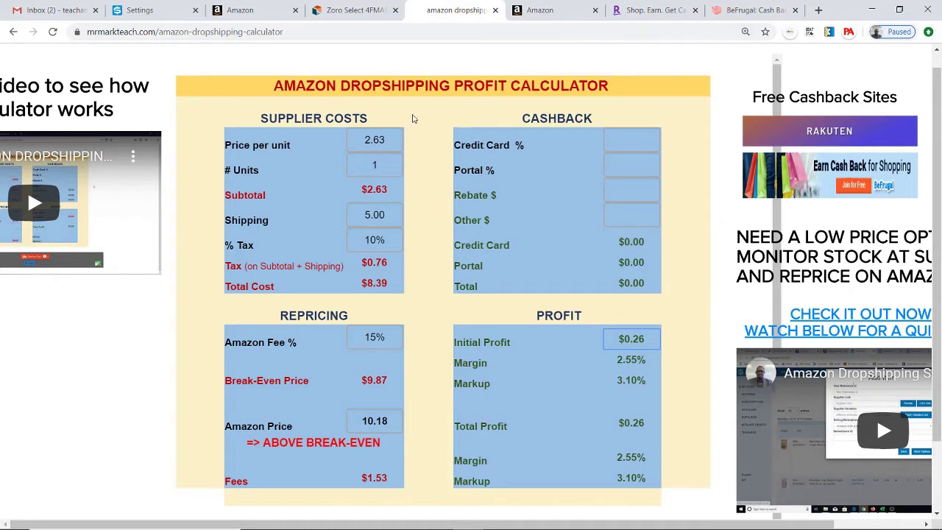
pyautogui.press('F5')
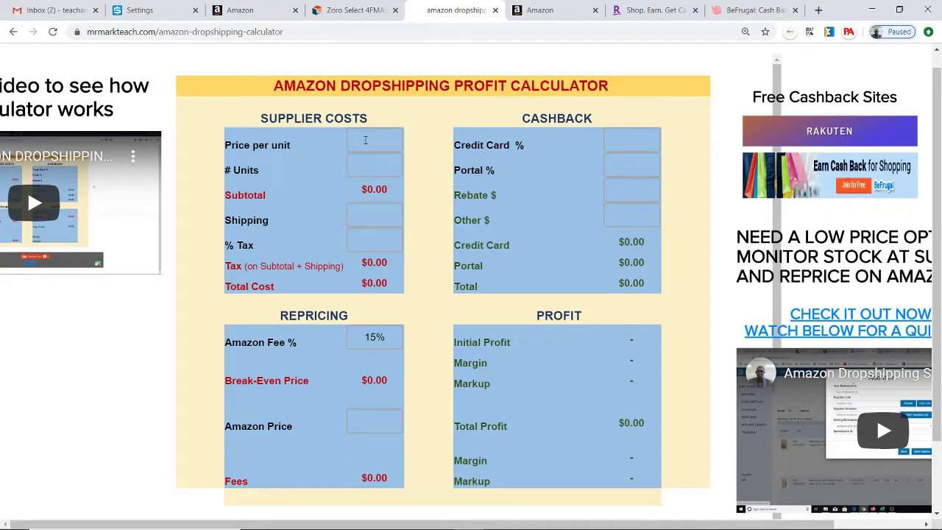
pyautogui.click(366, 140)
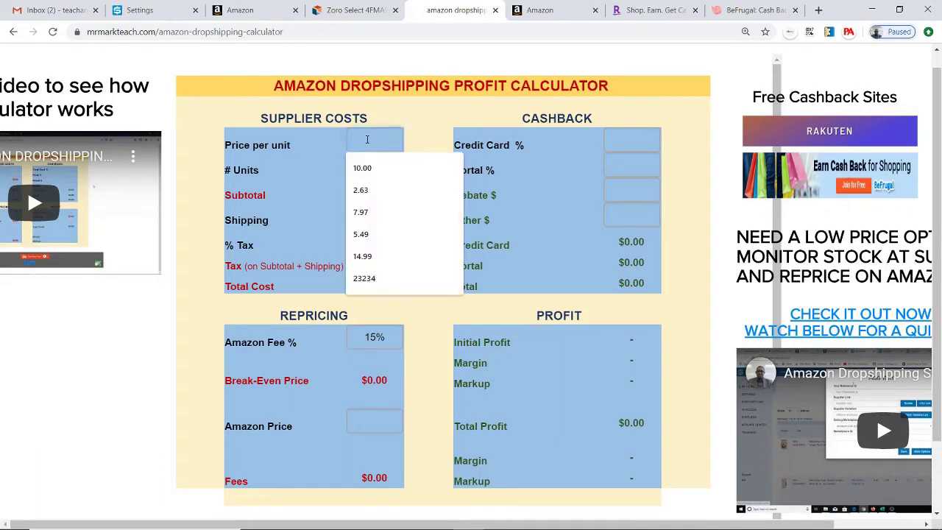
pyautogui.write('2.63')
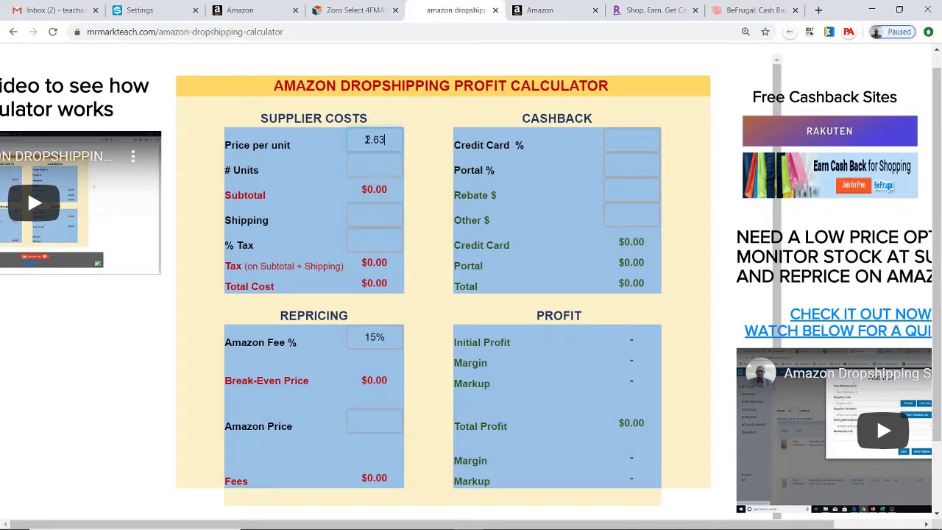
pyautogui.click(419, 130)
pyautogui.click(381, 166)
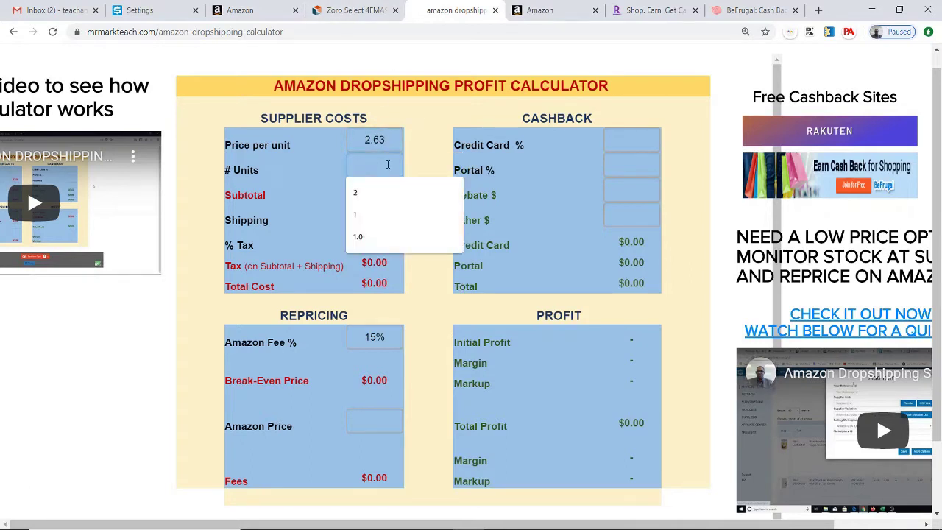
pyautogui.write('1')
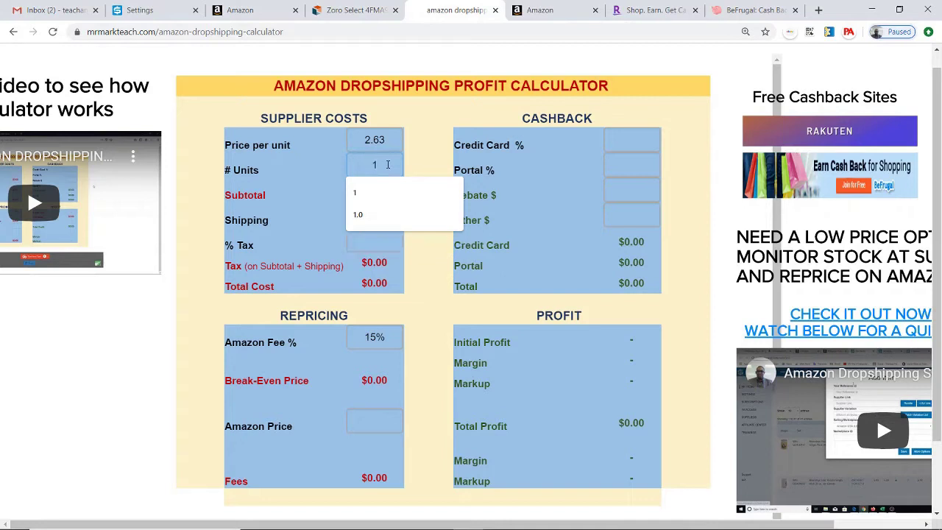
pyautogui.click(434, 164)
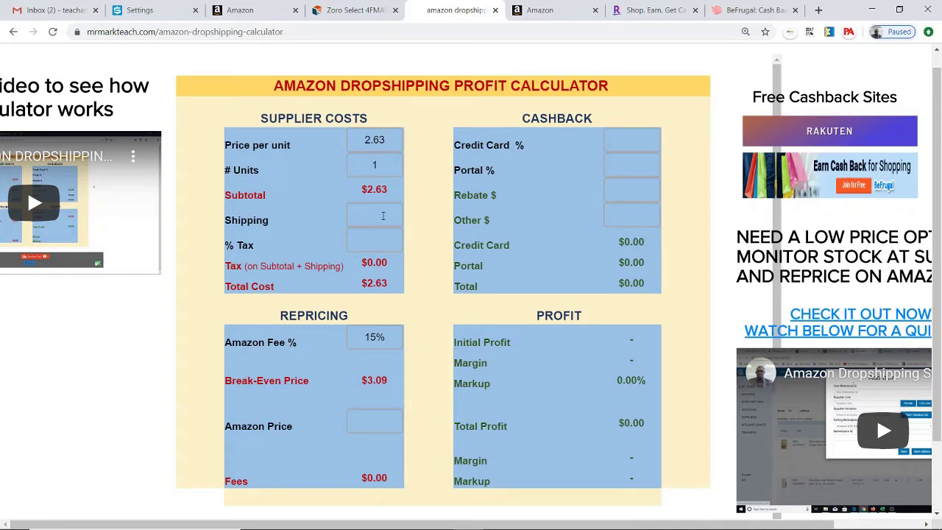
# Step: Set the supplier shipping cost to 5.00 and the tax rate to 10% in the calculator
pyautogui.click(375, 215)
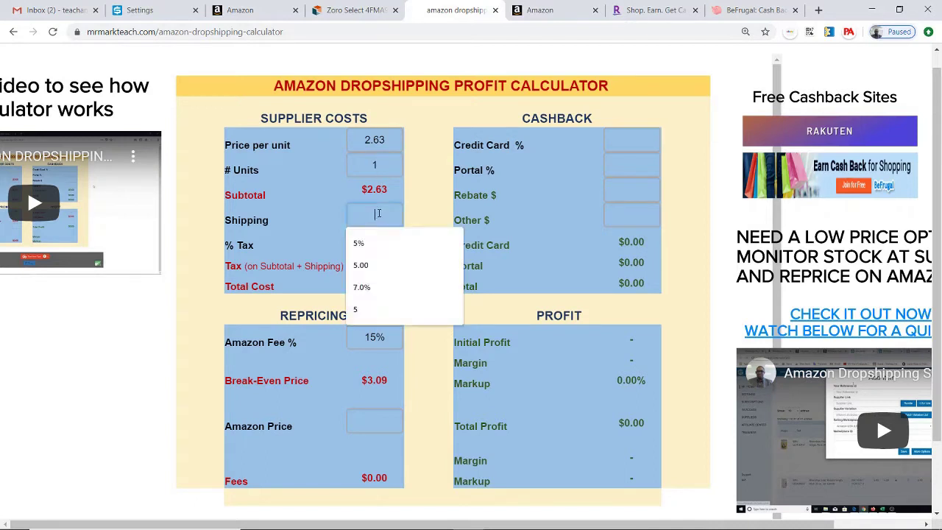
pyautogui.write('5.00')
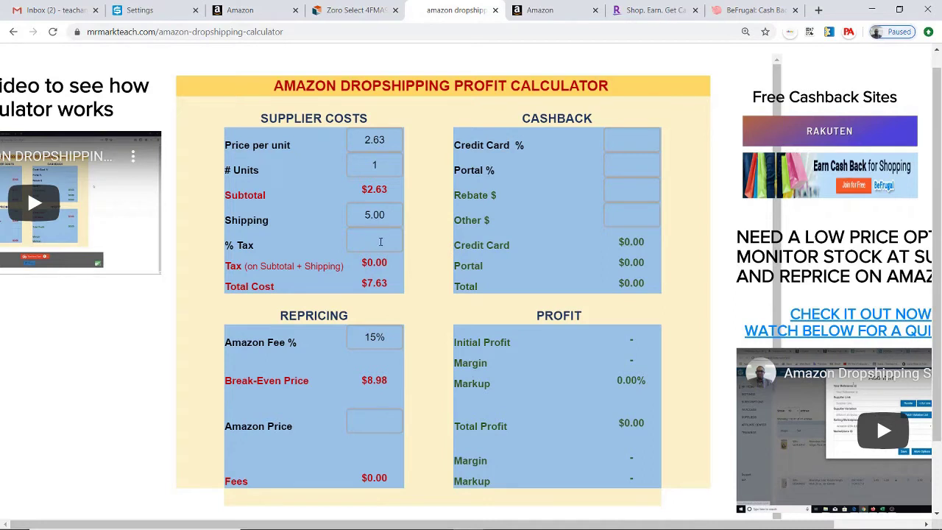
pyautogui.click(380, 240)
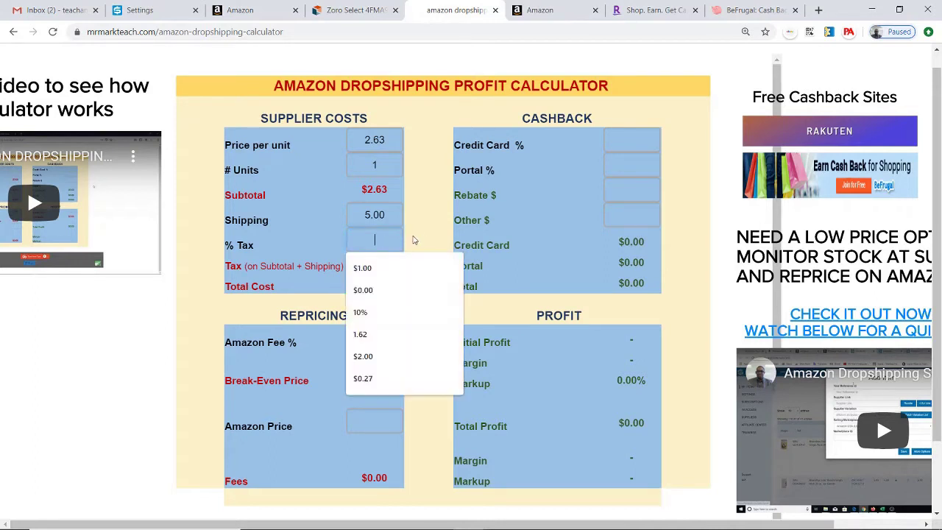
pyautogui.write('10')
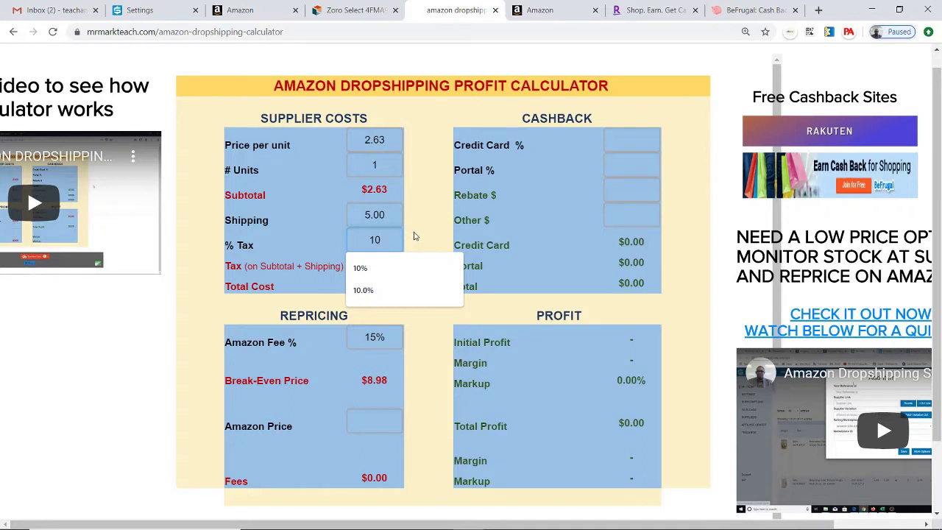
pyautogui.click(417, 267)
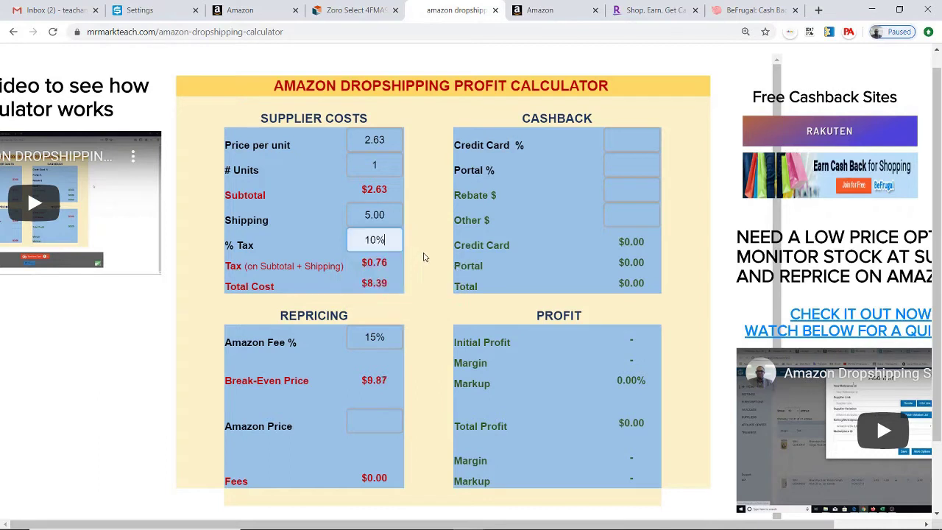
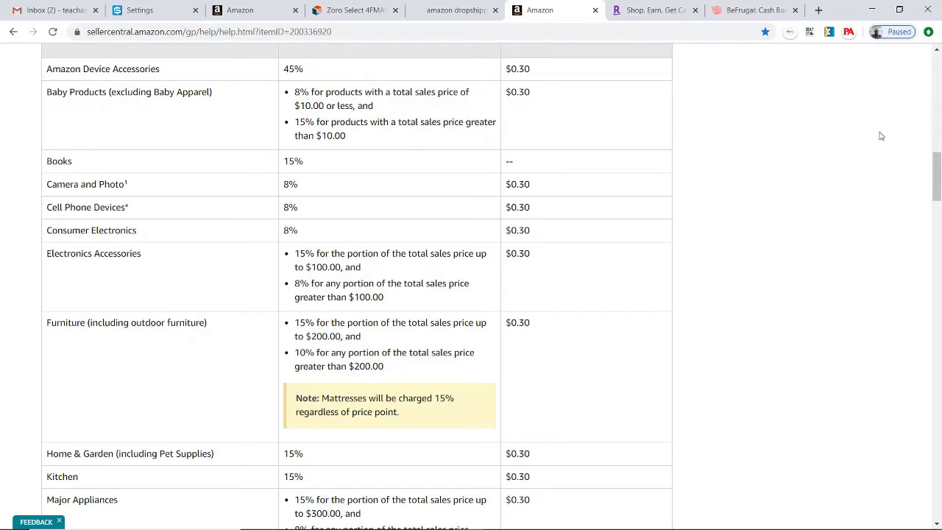
# Step: Review the Amazon referral fee percentages by product category, and return to the profit calculator
pyautogui.moveTo(938, 161); pyautogui.dragTo(938, 172)
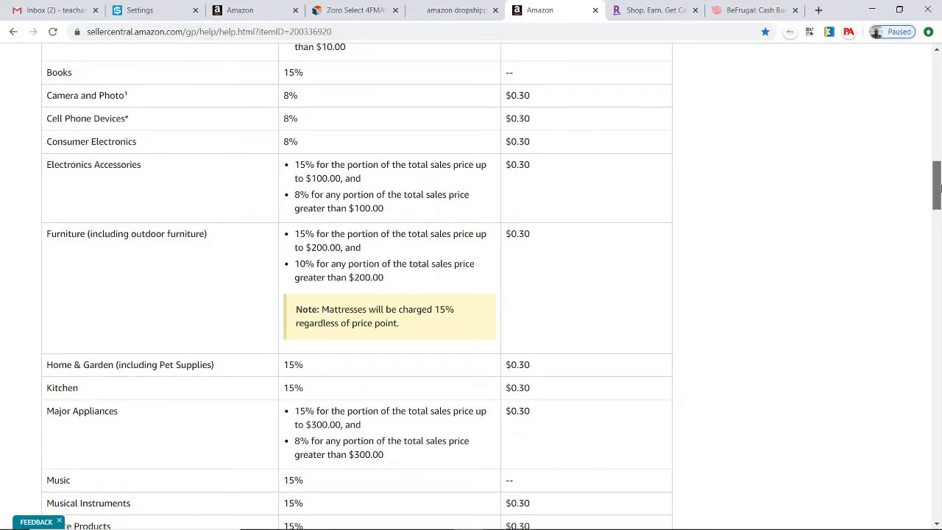
pyautogui.moveTo(937, 187); pyautogui.dragTo(939, 213)
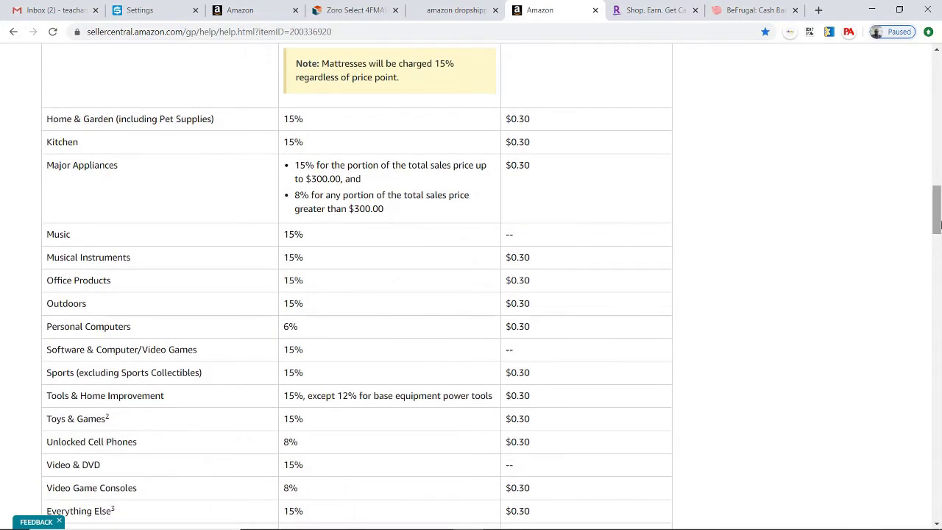
pyautogui.moveTo(939, 215); pyautogui.dragTo(939, 256)
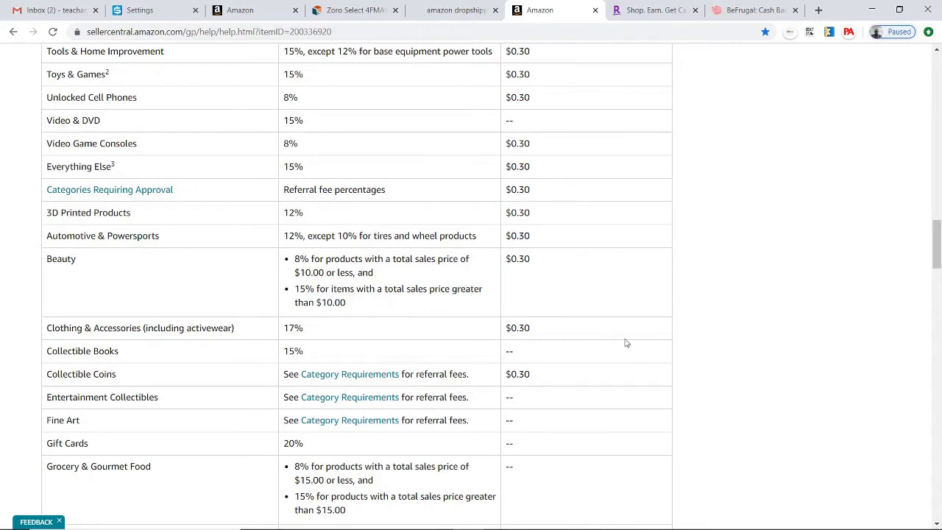
pyautogui.moveTo(937, 245); pyautogui.dragTo(938, 273)
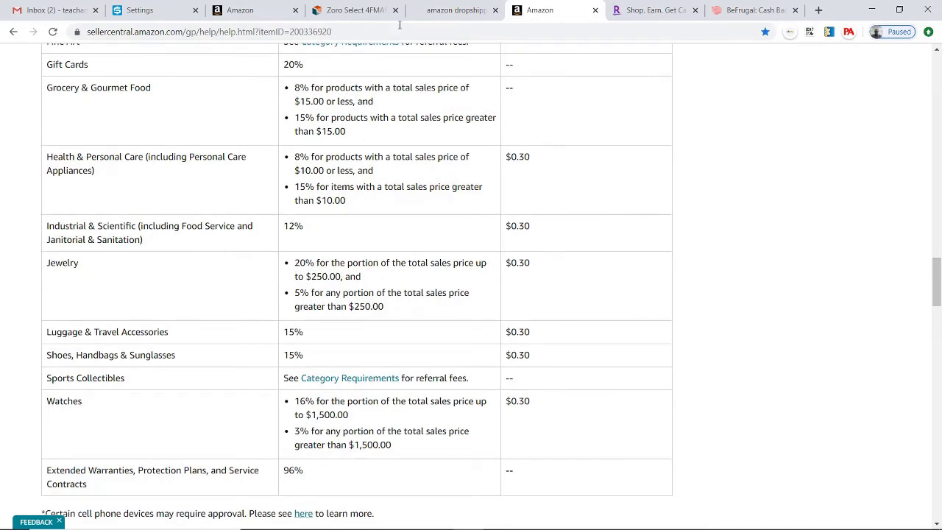
pyautogui.click(448, 11)
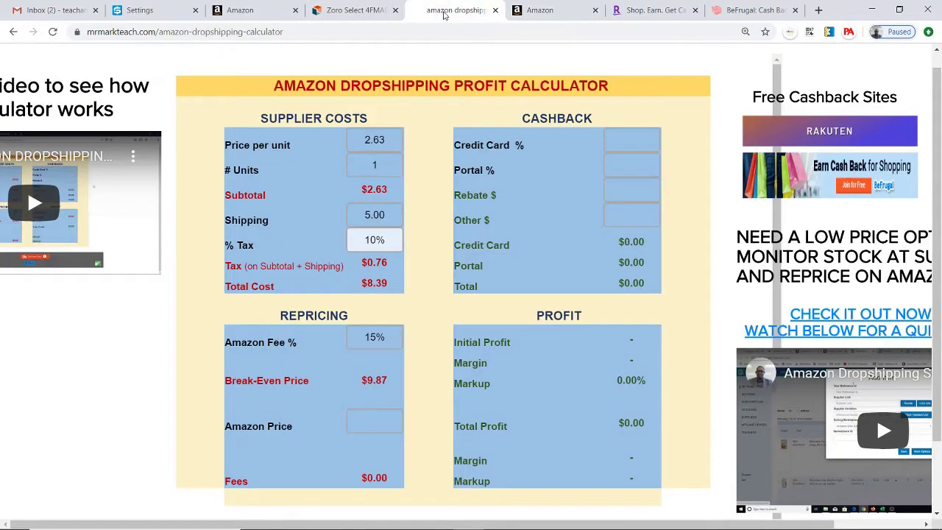
# Step: Check the gauge's Zoro supplier page and Amazon offer form again, and return to the profit calculator
pyautogui.click(358, 8)
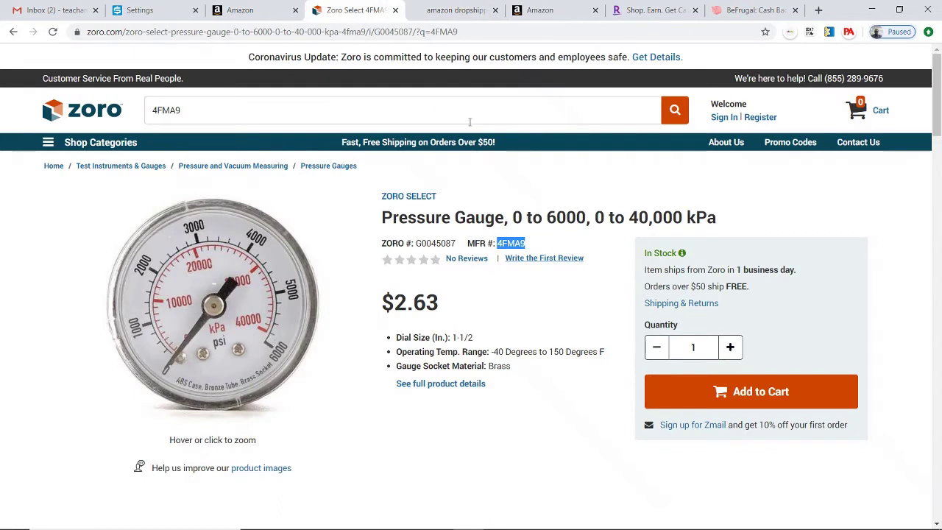
pyautogui.click(240, 10)
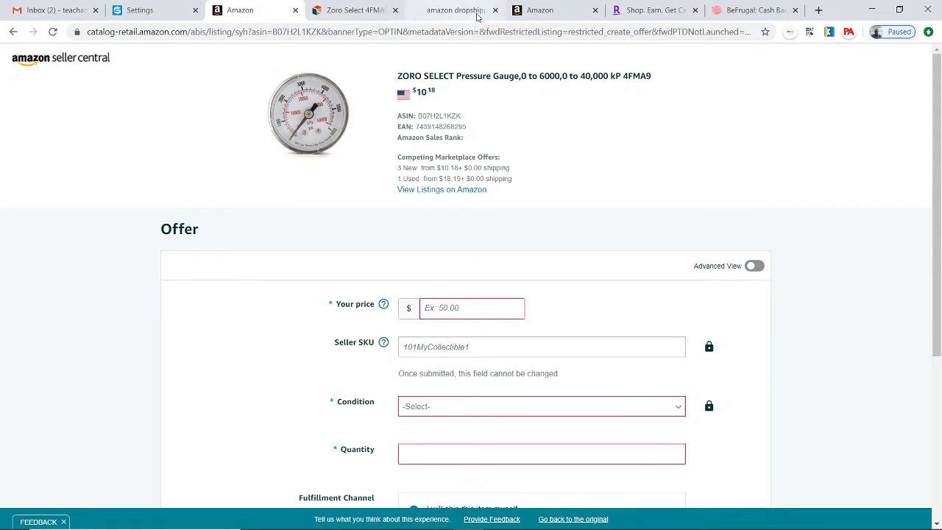
pyautogui.click(426, 17)
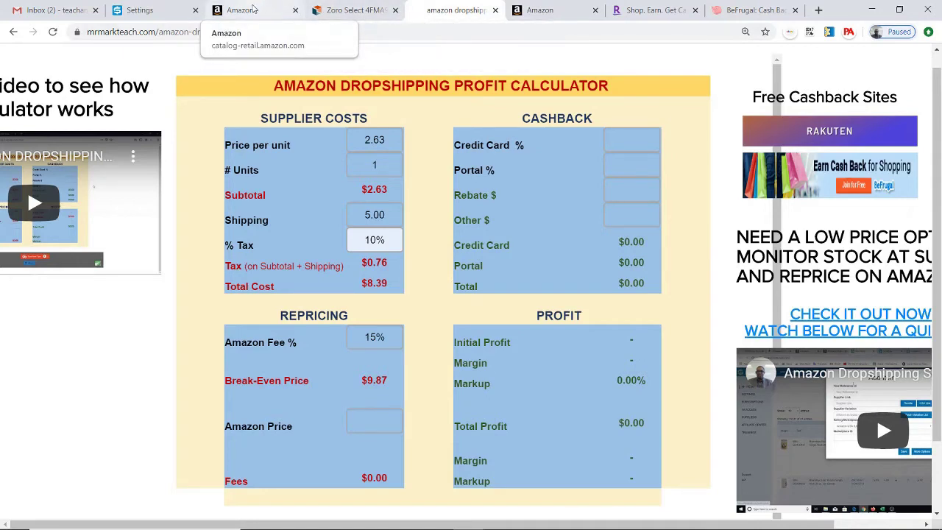
# Step: Look up the lowest new competing offer for the gauge and enter 10.18 as the calculator's Amazon price
pyautogui.click(250, 10)
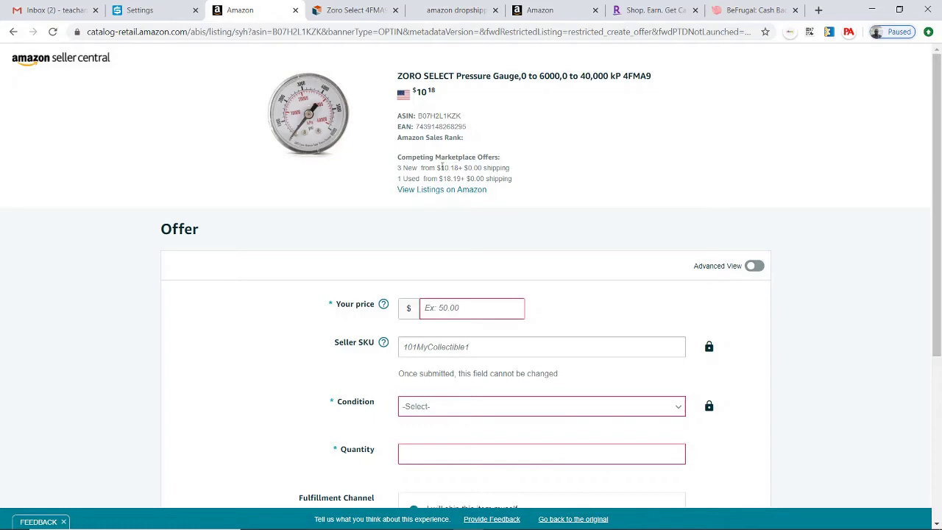
pyautogui.moveTo(438, 168); pyautogui.dragTo(458, 168)
pyautogui.moveTo(460, 167); pyautogui.dragTo(453, 166)
pyautogui.click(433, 9)
pyautogui.click(378, 417)
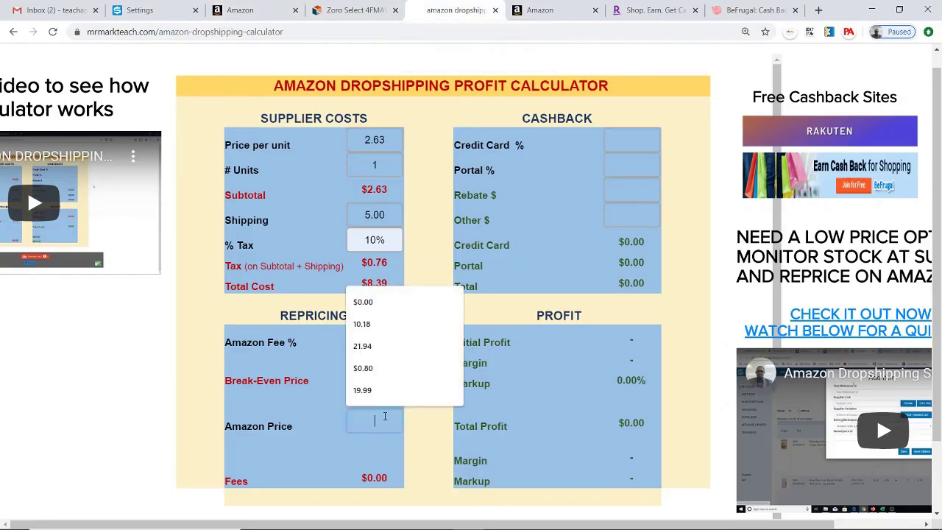
pyautogui.write('10.18')
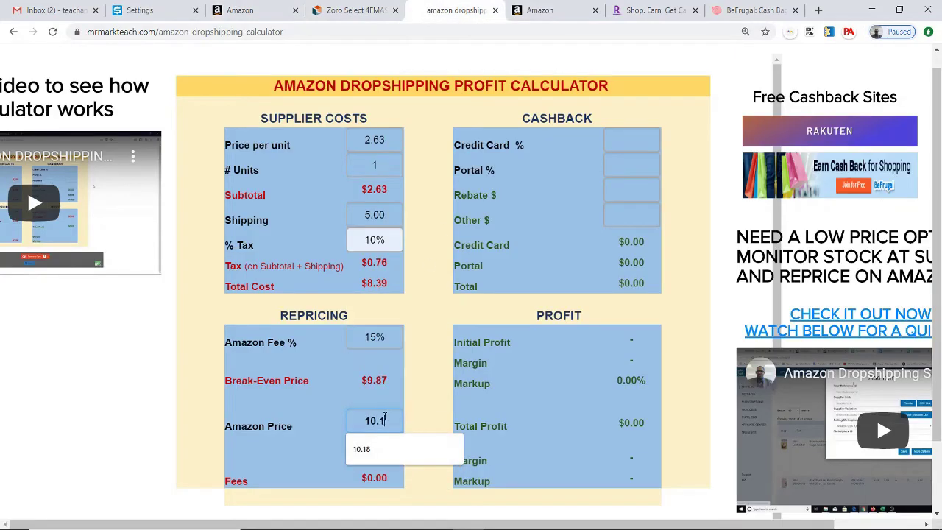
pyautogui.click(423, 423)
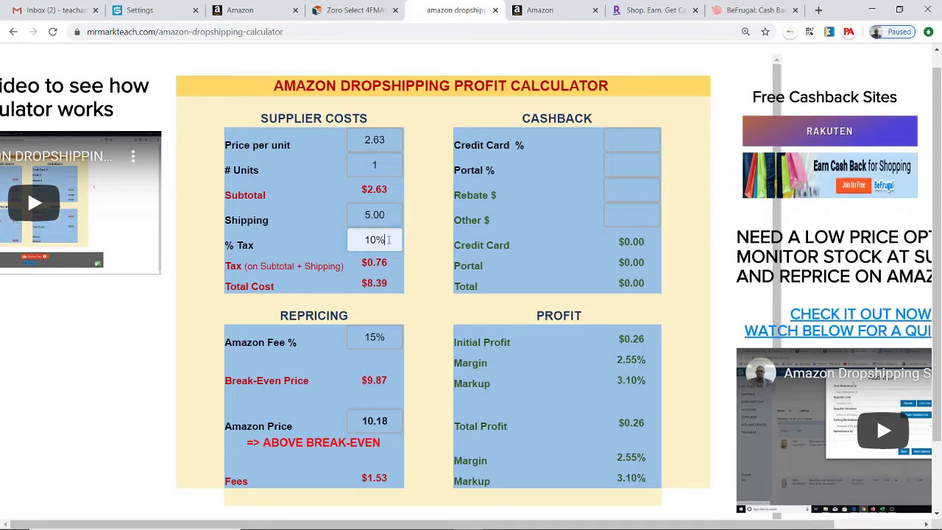
# Step: Change the calculator's supplier tax rate to 5%
pyautogui.moveTo(388, 239); pyautogui.dragTo(363, 240)
pyautogui.write('5')
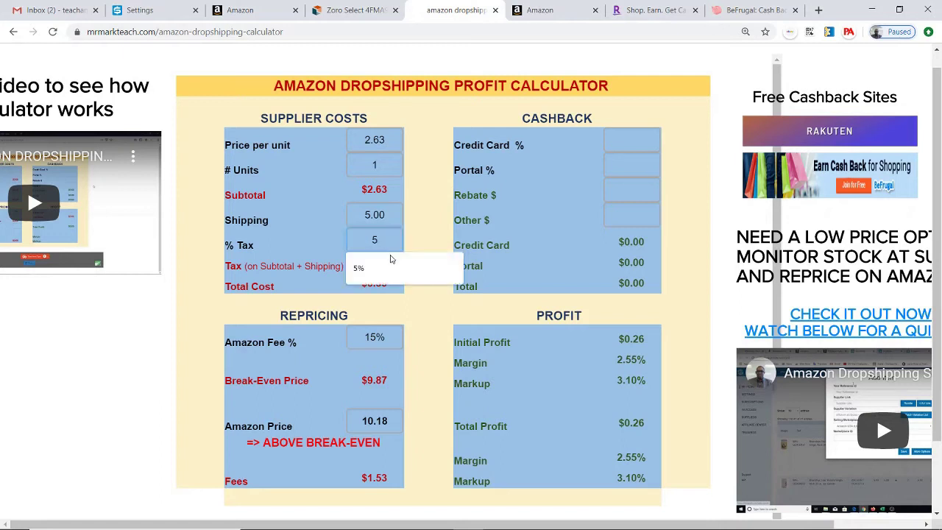
pyautogui.click(381, 268)
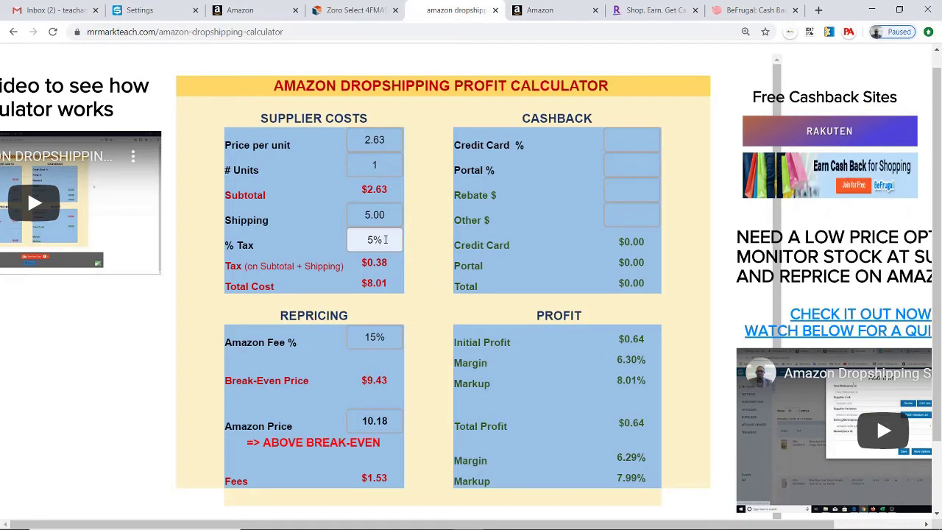
# Step: Set the calculator's supplier tax rate to 0%
pyautogui.moveTo(384, 239); pyautogui.dragTo(366, 235)
pyautogui.write('0')
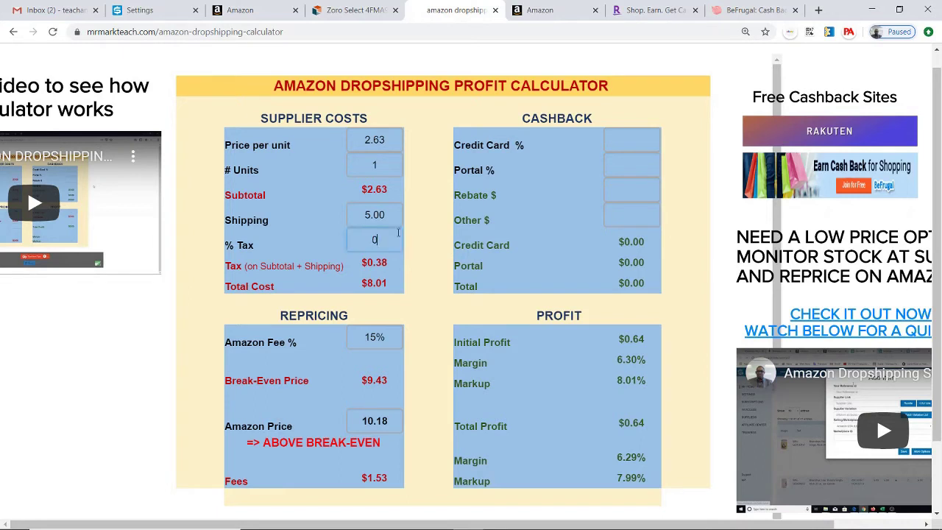
pyautogui.click(423, 248)
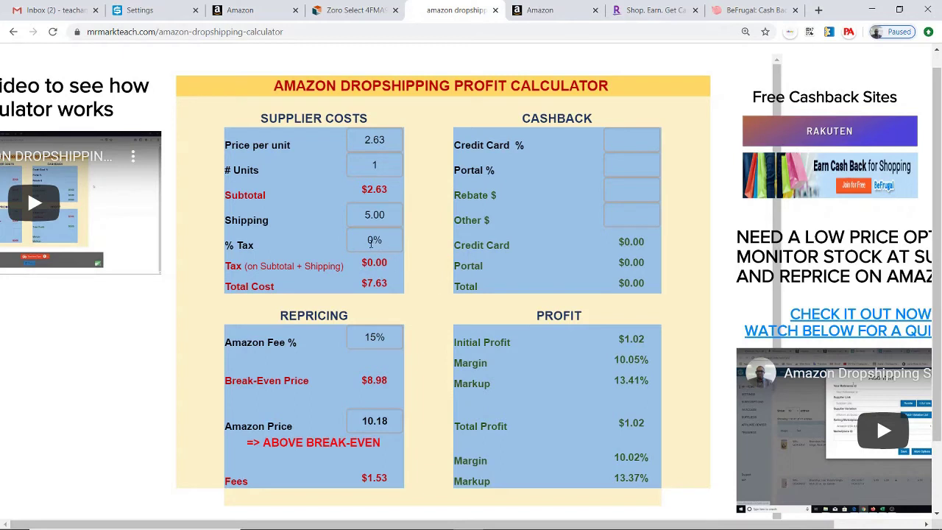
# Step: Set the calculator's supplier tax rate to 10%
pyautogui.moveTo(365, 240); pyautogui.dragTo(390, 240)
pyautogui.click(411, 247)
pyautogui.moveTo(366, 242); pyautogui.dragTo(402, 247)
pyautogui.write('10')
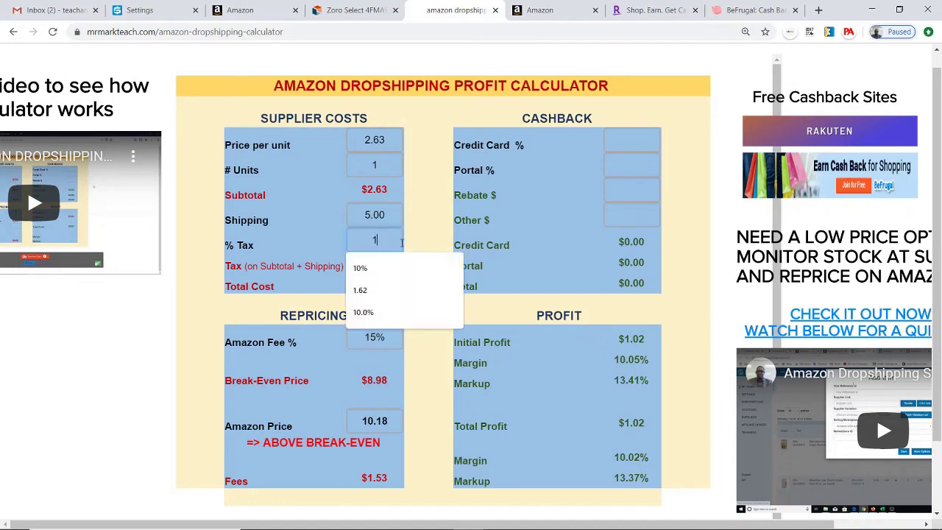
pyautogui.click(384, 269)
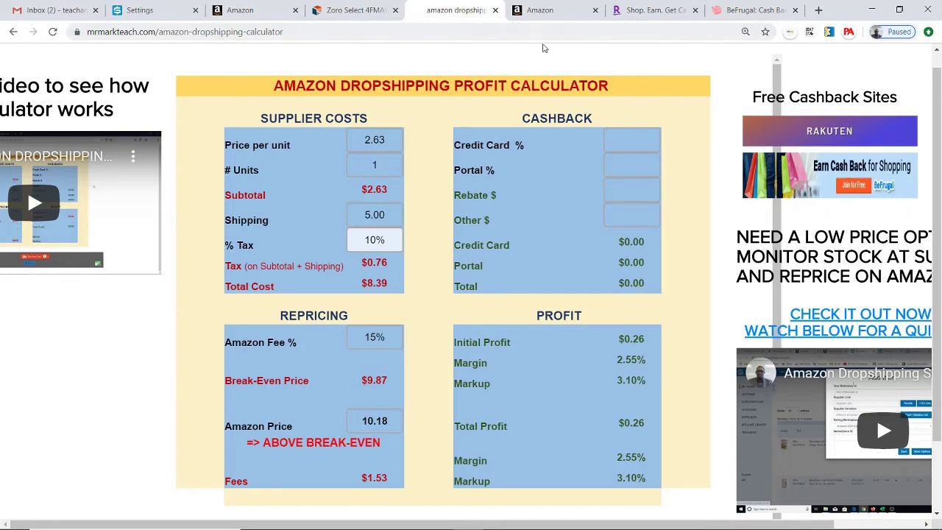
# Step: Search Rakuten for zoro and open the store's page to check its cash back rate
pyautogui.click(622, 14)
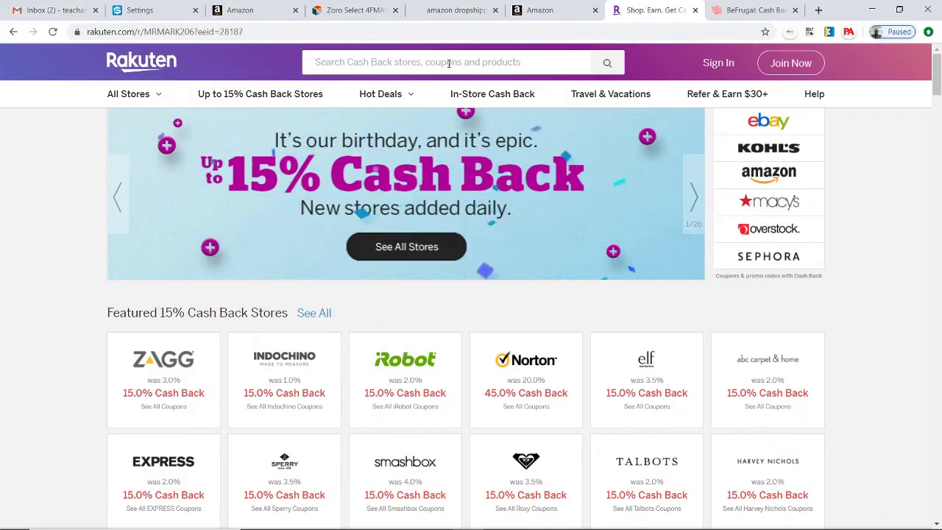
pyautogui.click(346, 62)
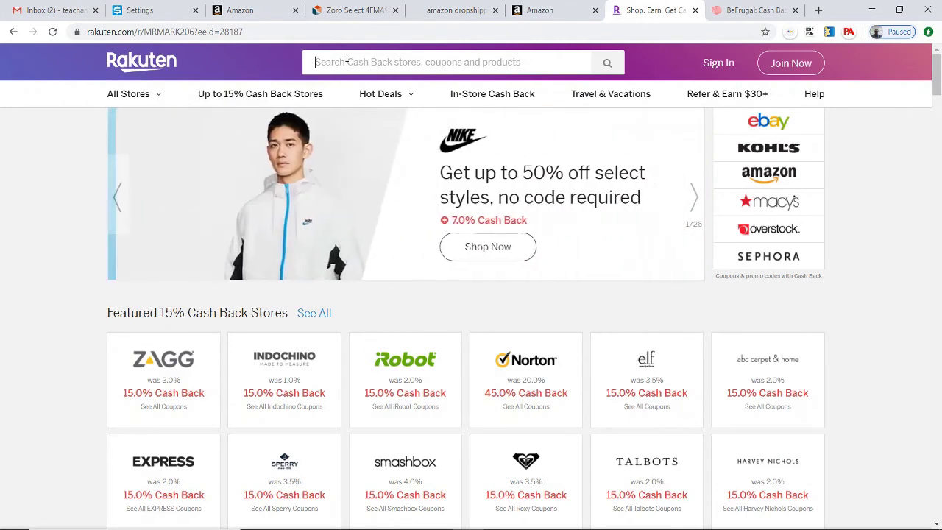
pyautogui.write('zoro')
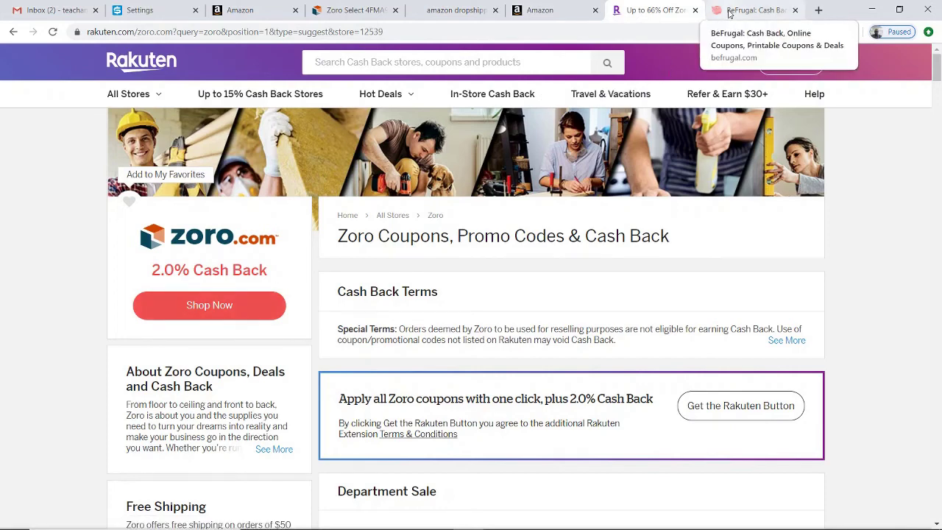
# Step: Search BeFrugal for zoro and open the store's cash back page
pyautogui.click(728, 13)
pyautogui.click(629, 81)
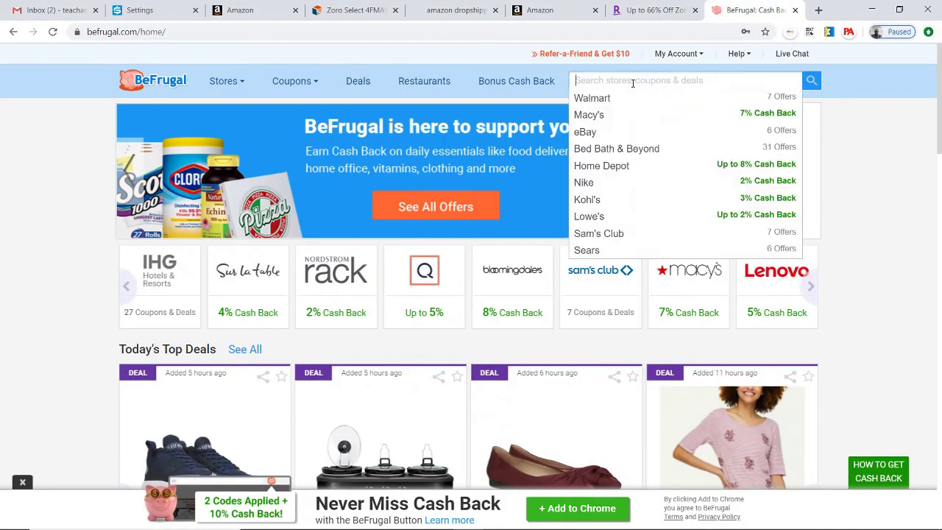
pyautogui.write('zoro')
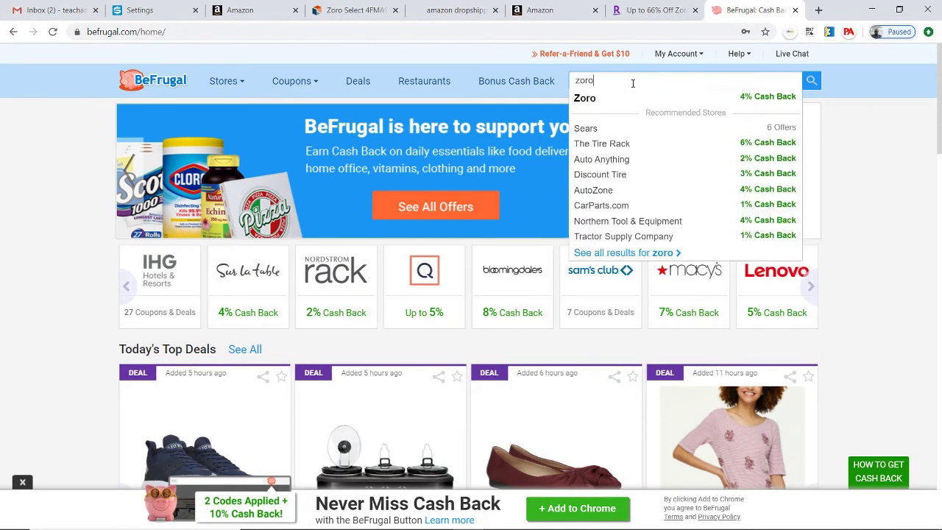
pyautogui.press('Return')
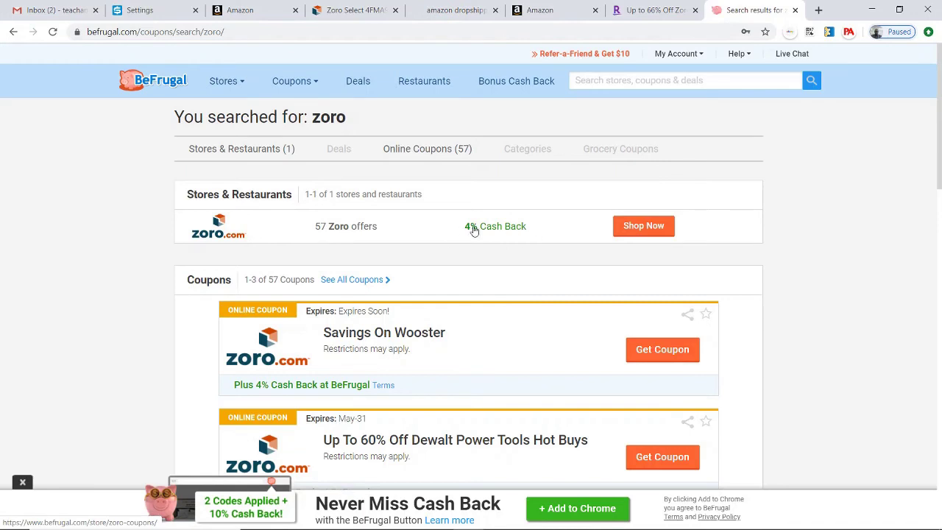
pyautogui.click(514, 235)
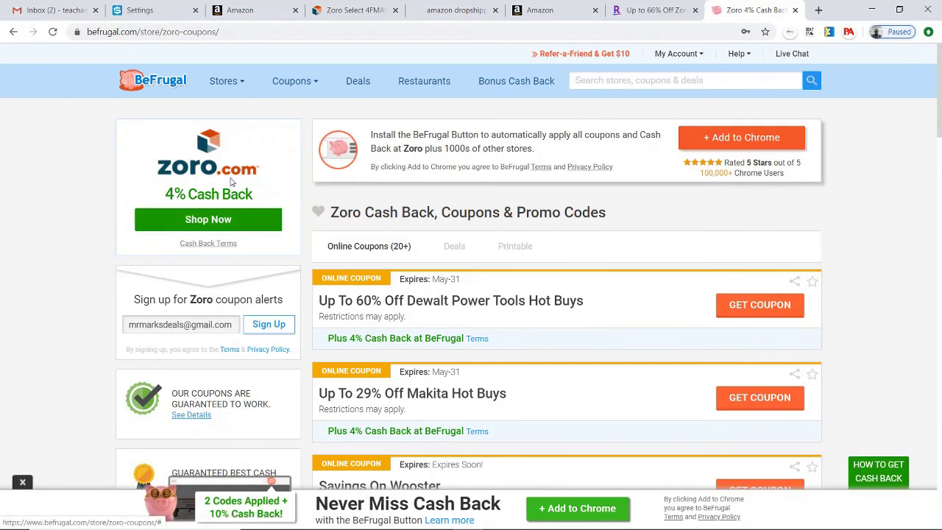
# Step: Compare Zoro's cash back offers on the Rakuten and BeFrugal store pages
pyautogui.click(650, 9)
pyautogui.click(735, 13)
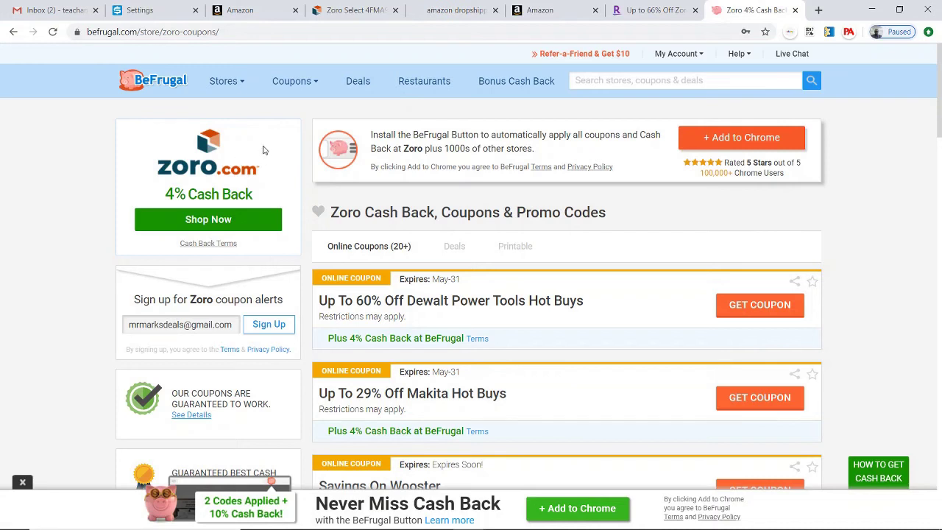
pyautogui.click(638, 12)
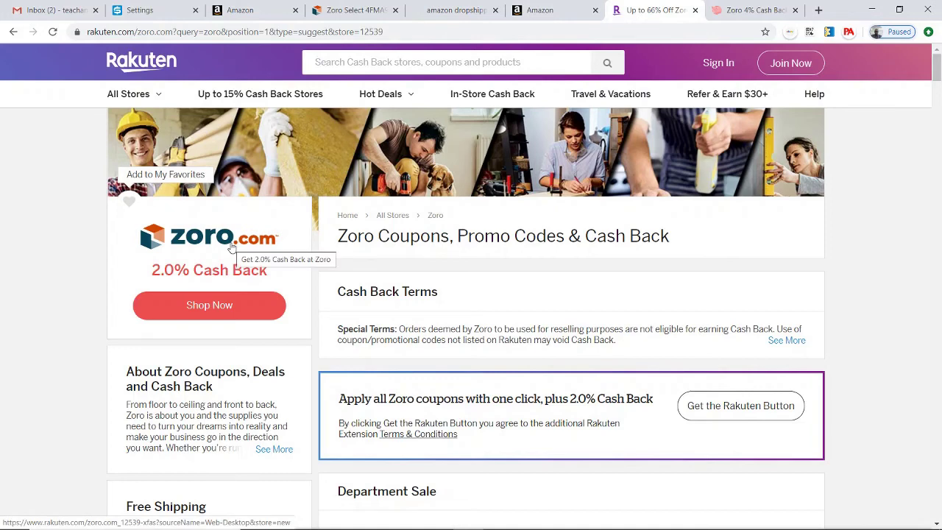
pyautogui.click(748, 12)
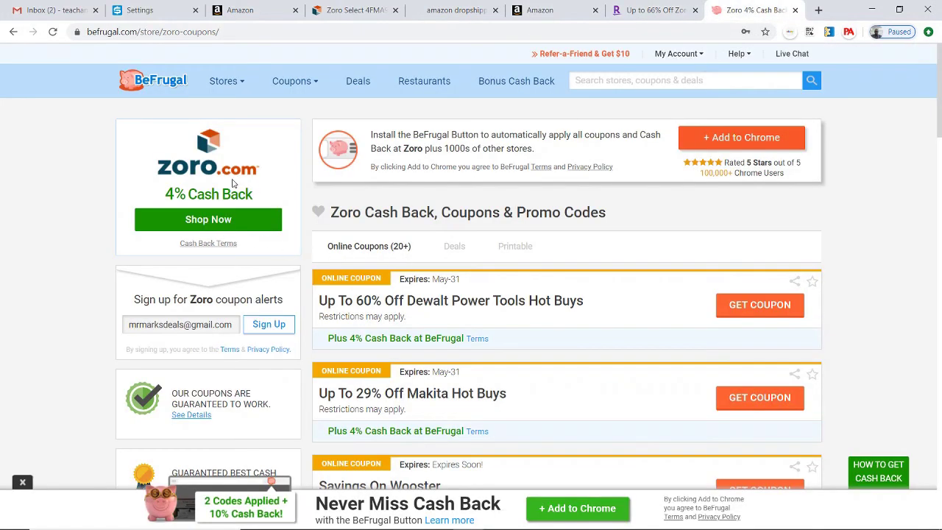
pyautogui.click(229, 220)
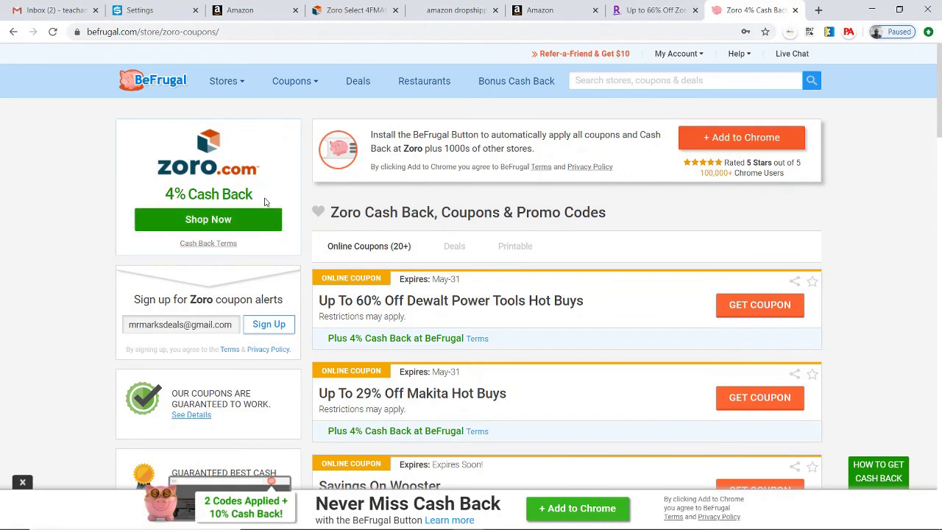
# Step: Return to the profit calculator and set the portal cashback to 4.00%
pyautogui.click(534, 10)
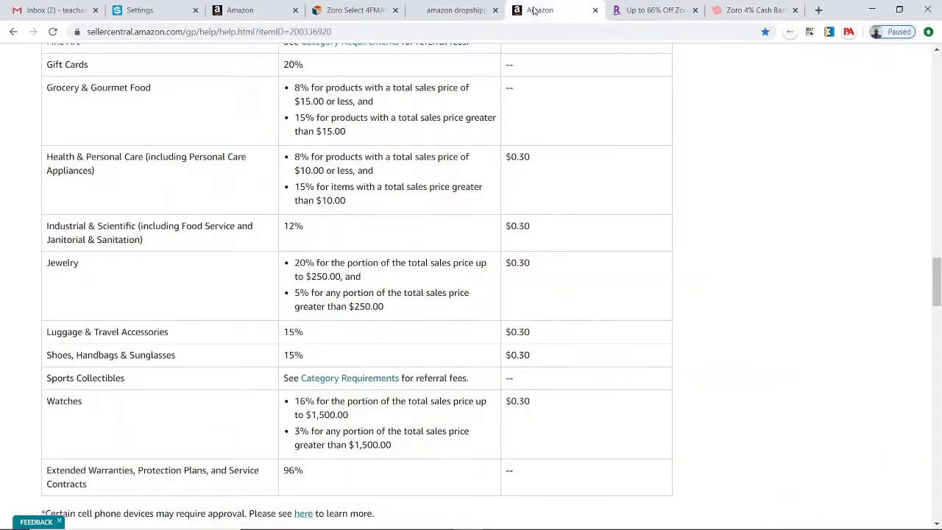
pyautogui.click(455, 10)
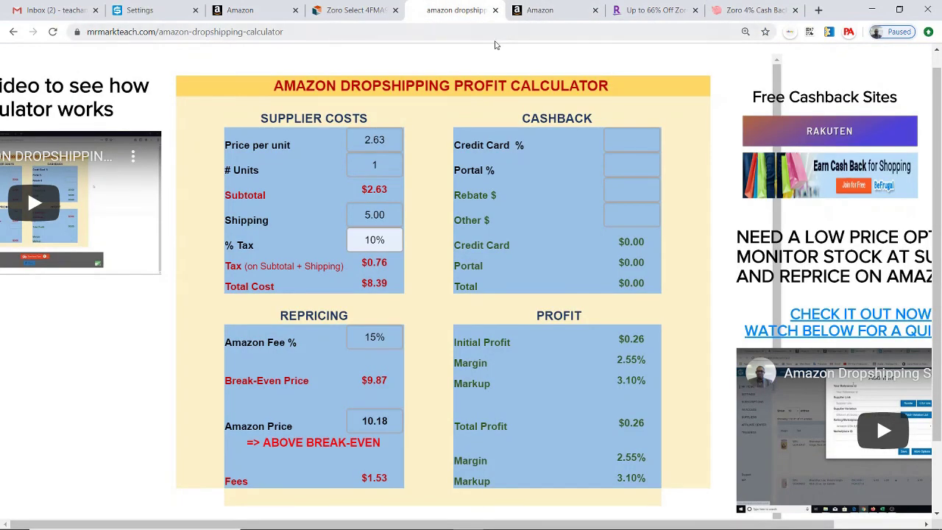
pyautogui.click(631, 166)
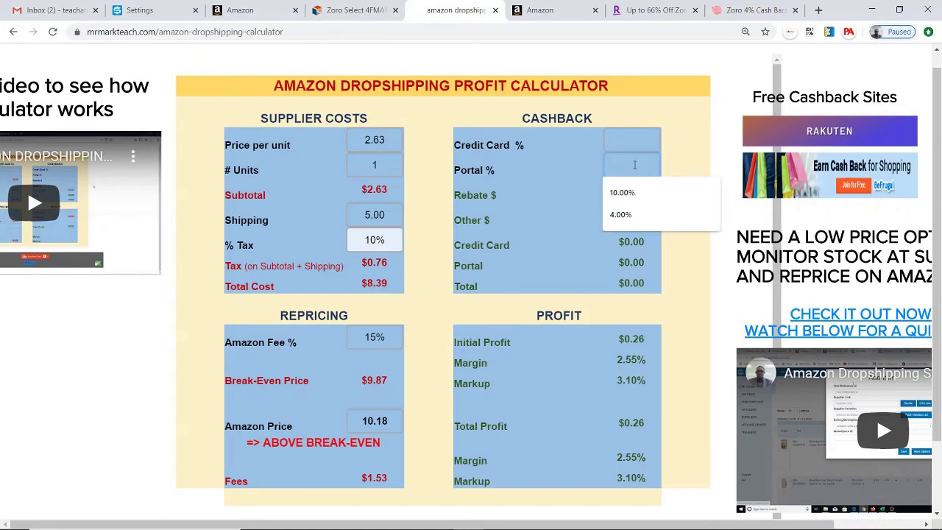
pyautogui.click(621, 215)
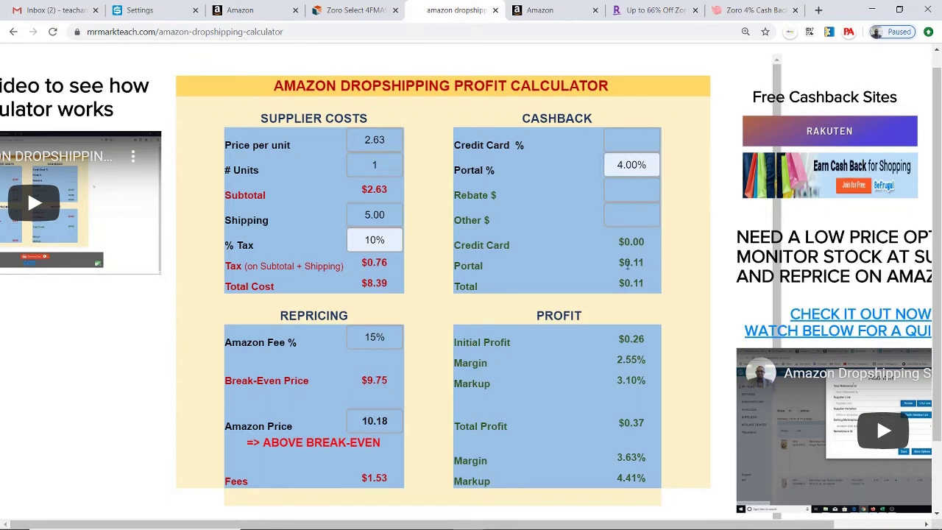
# Step: Set the calculator's credit card cashback to 1.5%
pyautogui.click(620, 140)
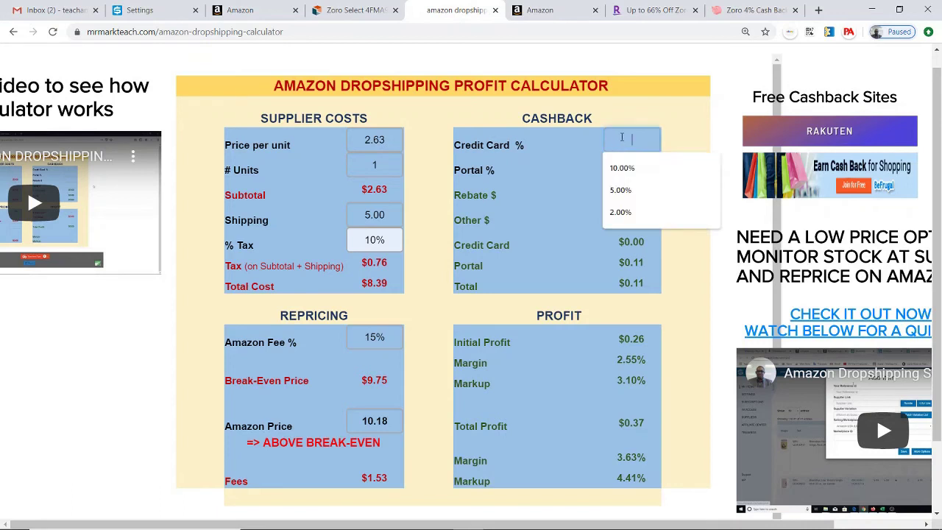
pyautogui.click(665, 130)
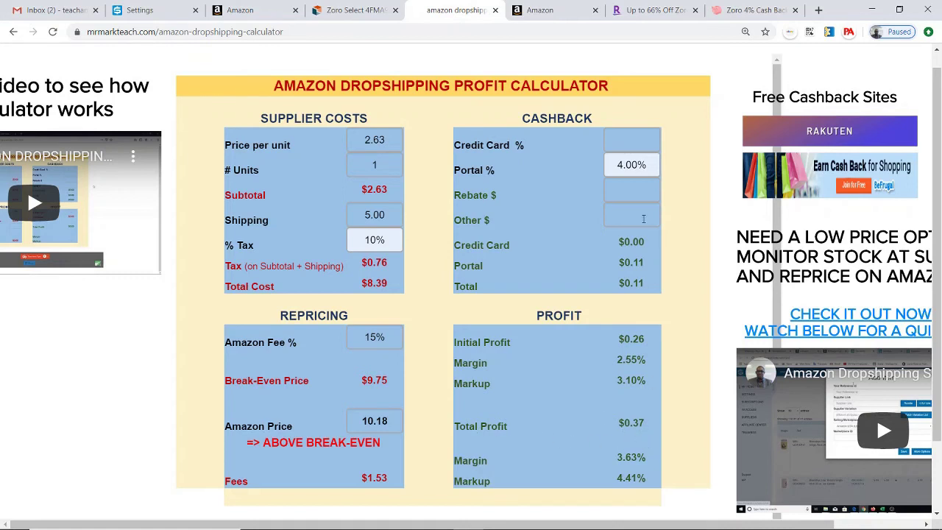
pyautogui.click(628, 138)
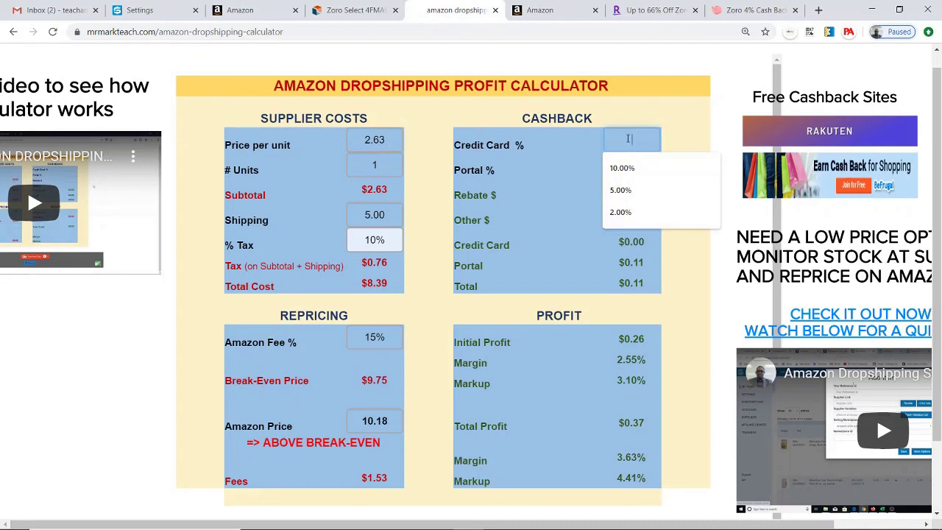
pyautogui.write('1.5')
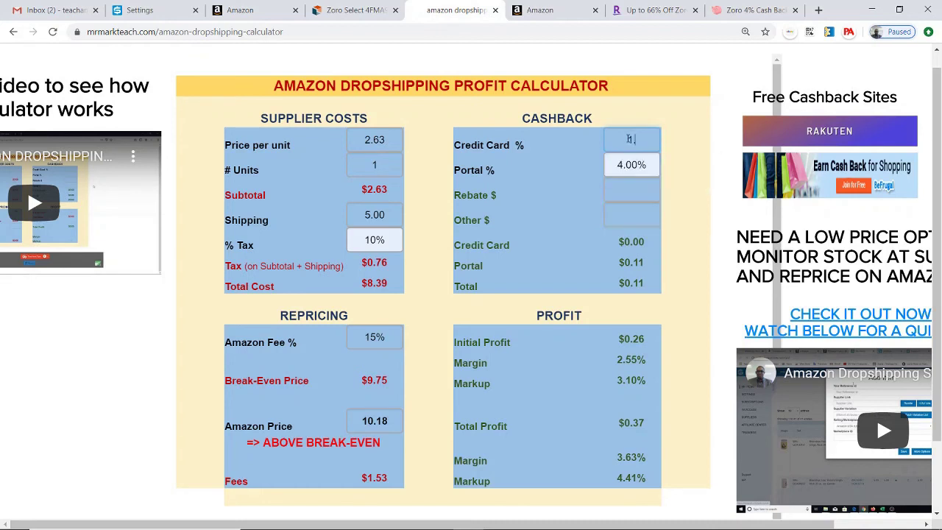
pyautogui.click(683, 143)
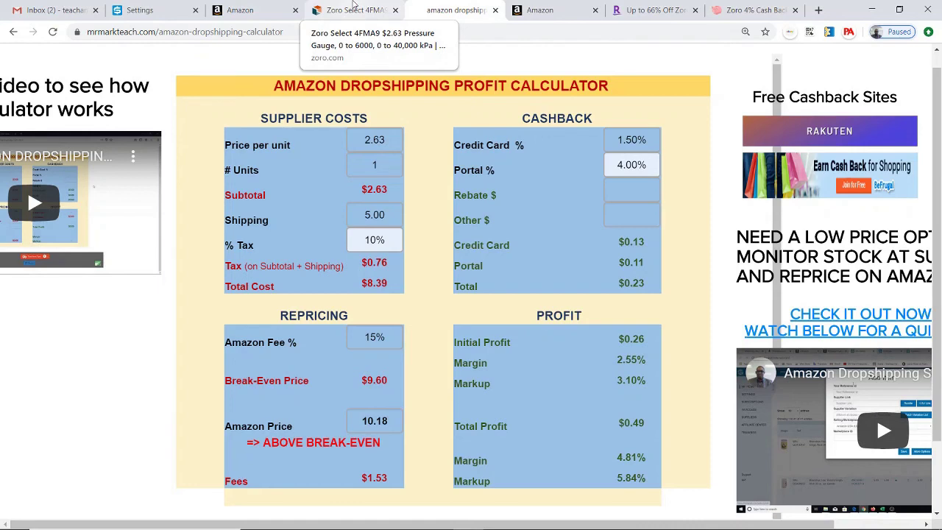
# Step: Return to the gauge's Amazon offer form and enter 10.18 as the selling price
pyautogui.click(252, 13)
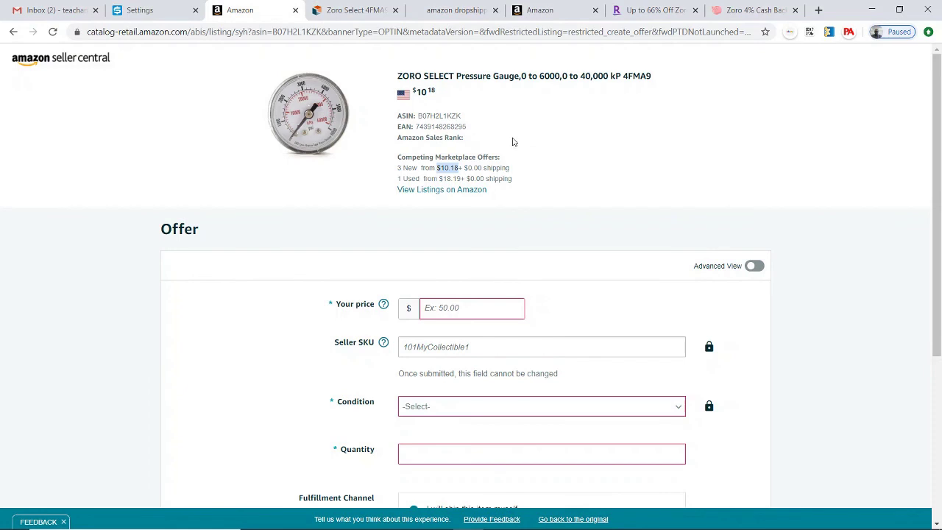
pyautogui.click(437, 292)
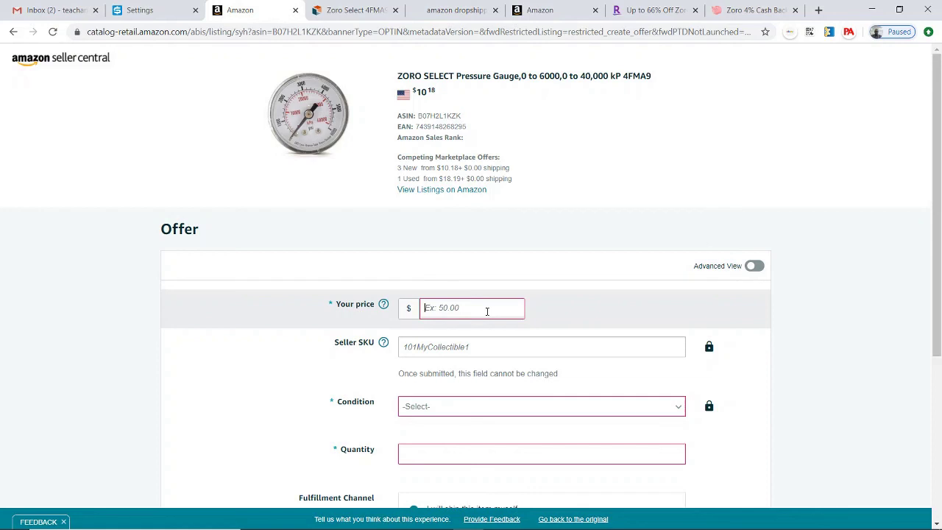
pyautogui.write('10.18')
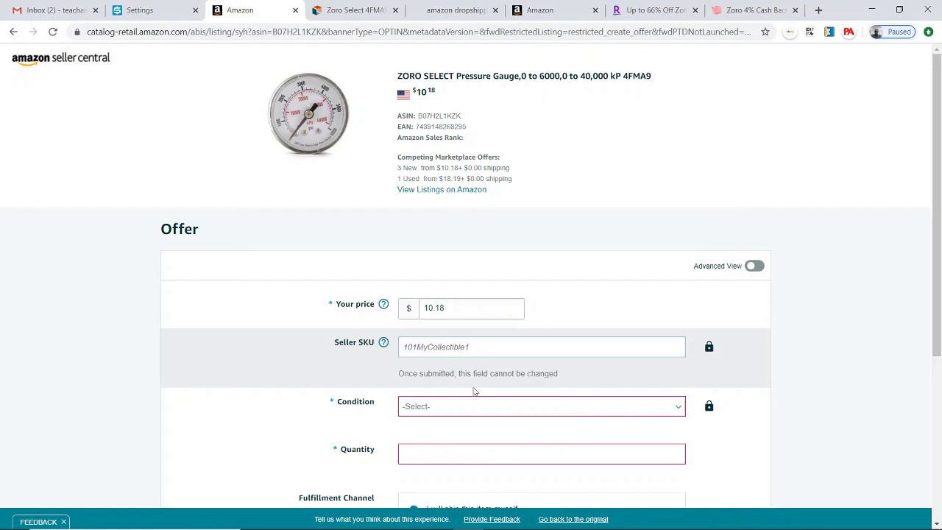
# Step: Switch to the Amazon Dropshipping Excel System Final Copy workbook in Excel
pyautogui.moveTo(497, 527)
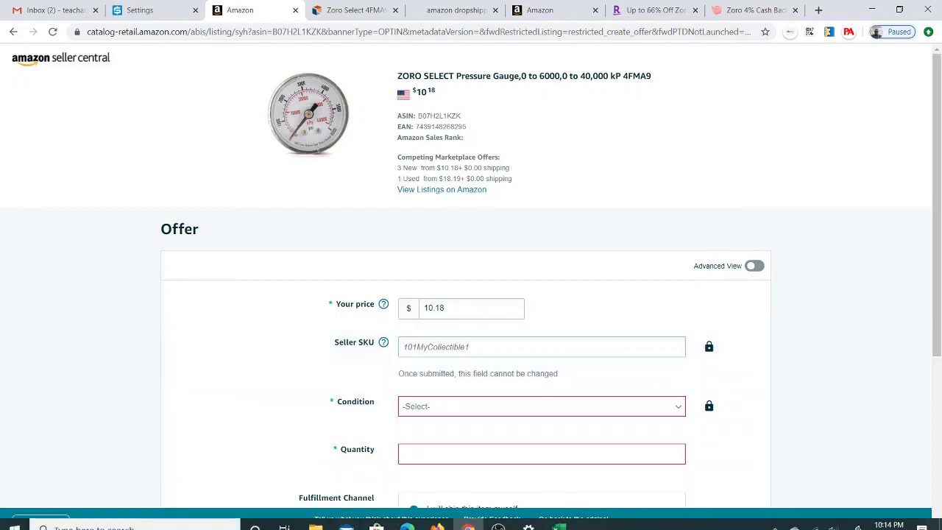
pyautogui.click(559, 526)
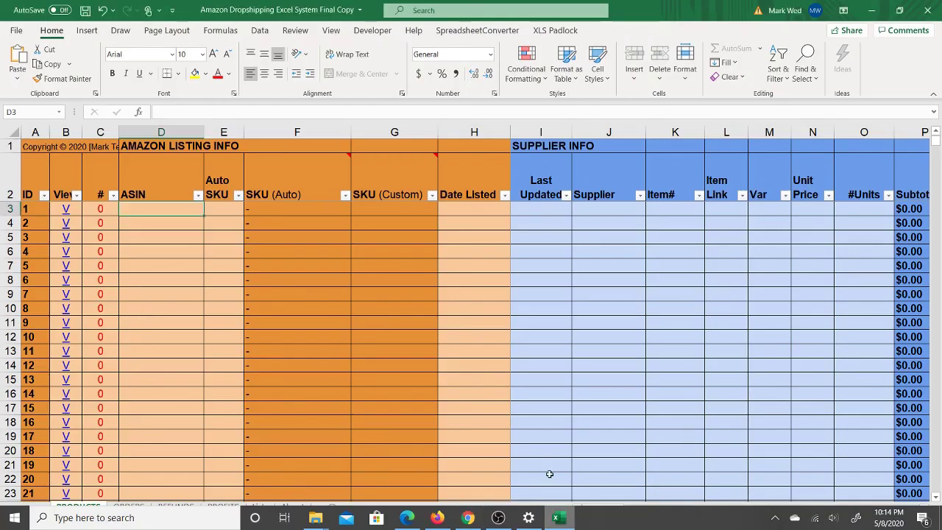